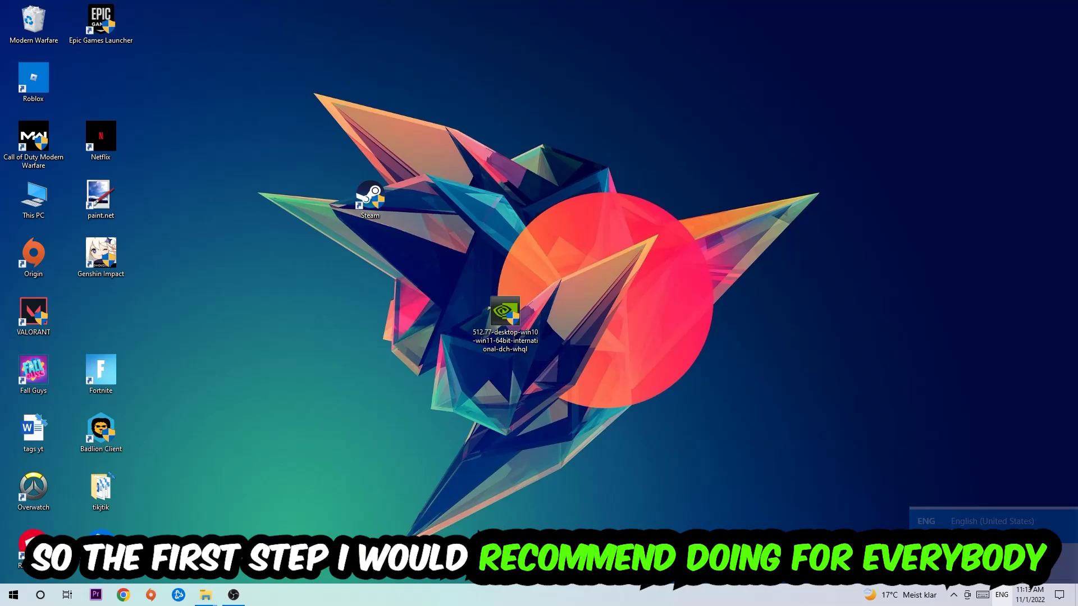
# Switch the keyboard layout to German (DEU) and enter cmd in the Run dialog.
pyautogui.click(1001, 595)
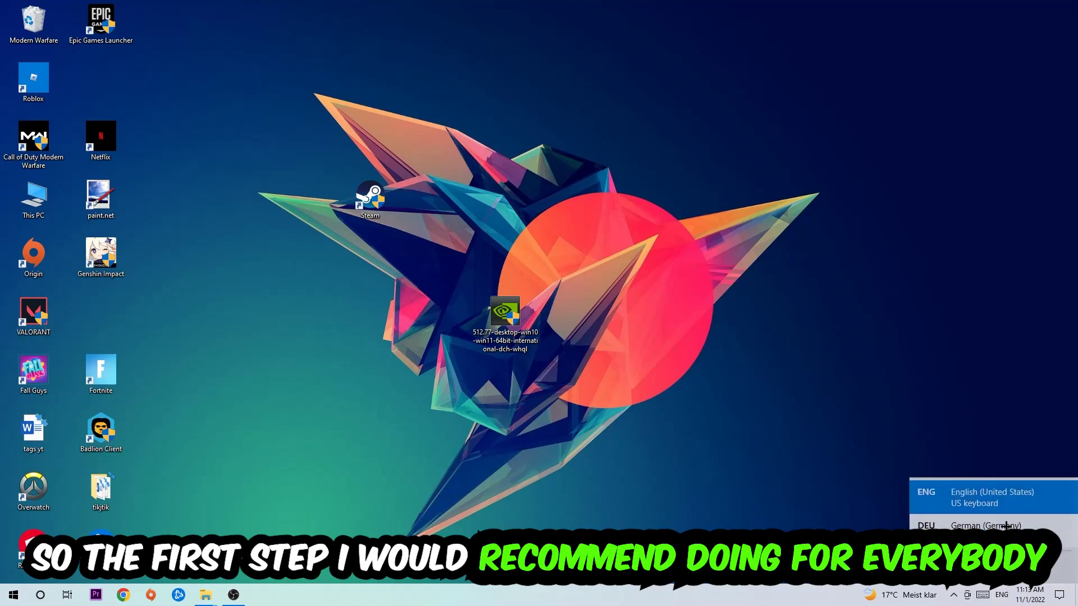
pyautogui.click(1006, 526)
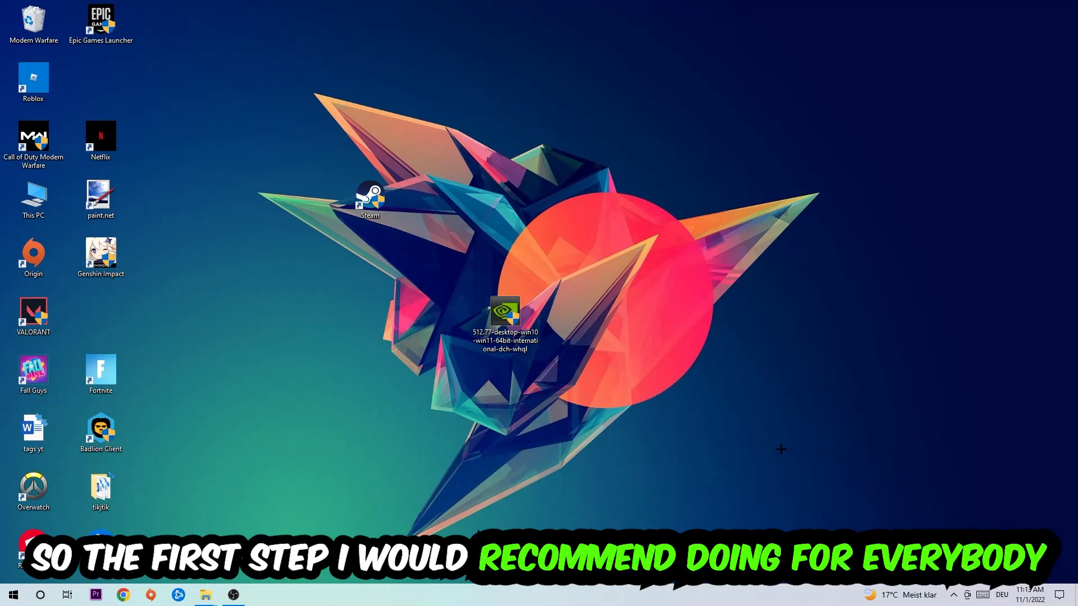
pyautogui.press('super+r')
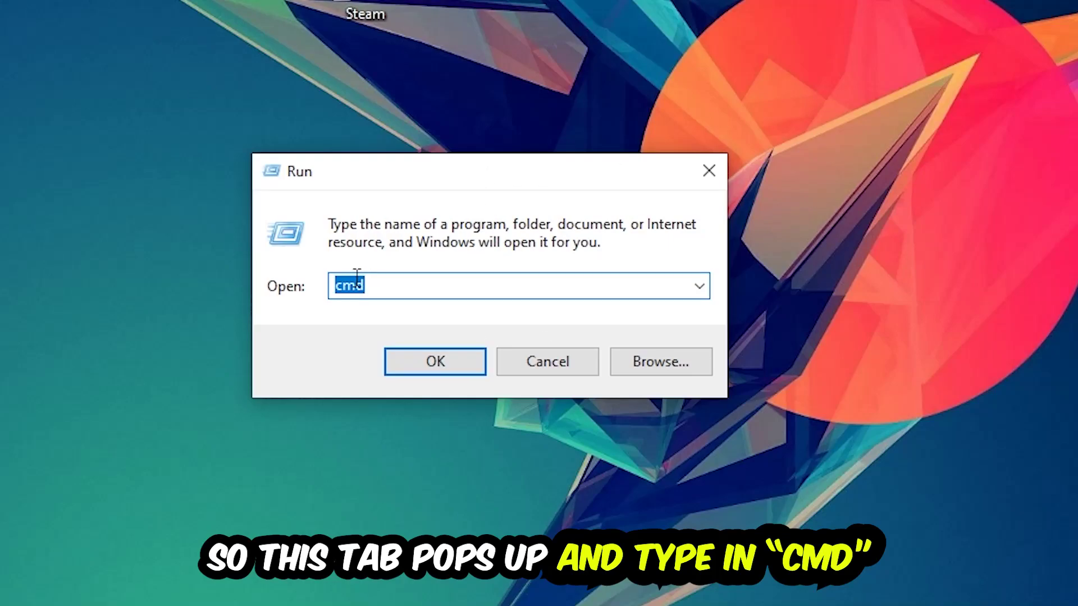
pyautogui.click(358, 285)
pyautogui.doubleClick(367, 286)
# Run ipconfig /flushdns in a maximized Command Prompt to clear the DNS resolver cache.
pyautogui.click(479, 357)
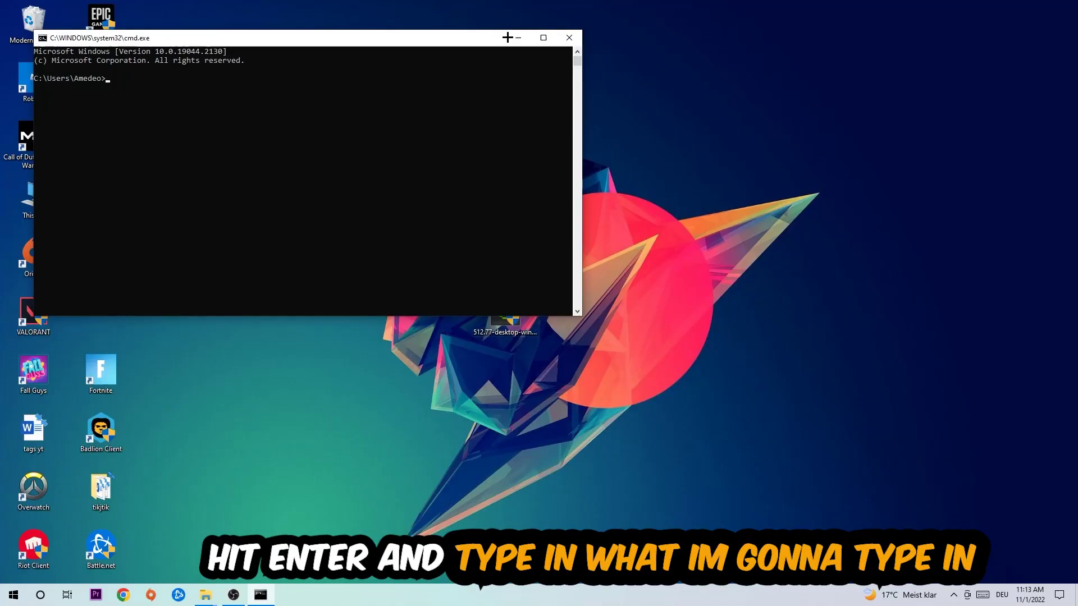
pyautogui.click(542, 38)
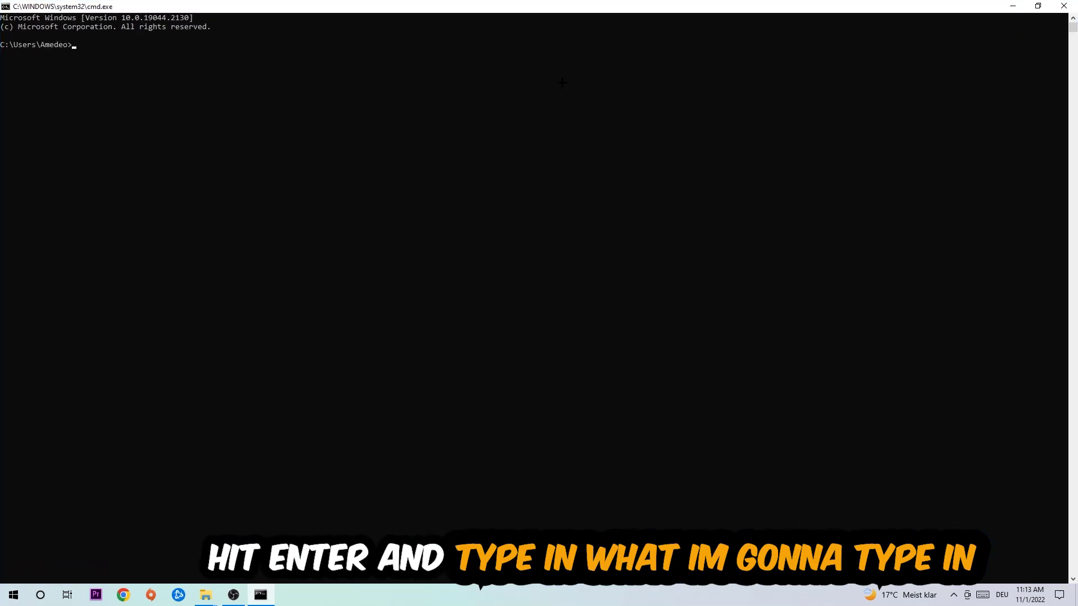
pyautogui.write('ip')
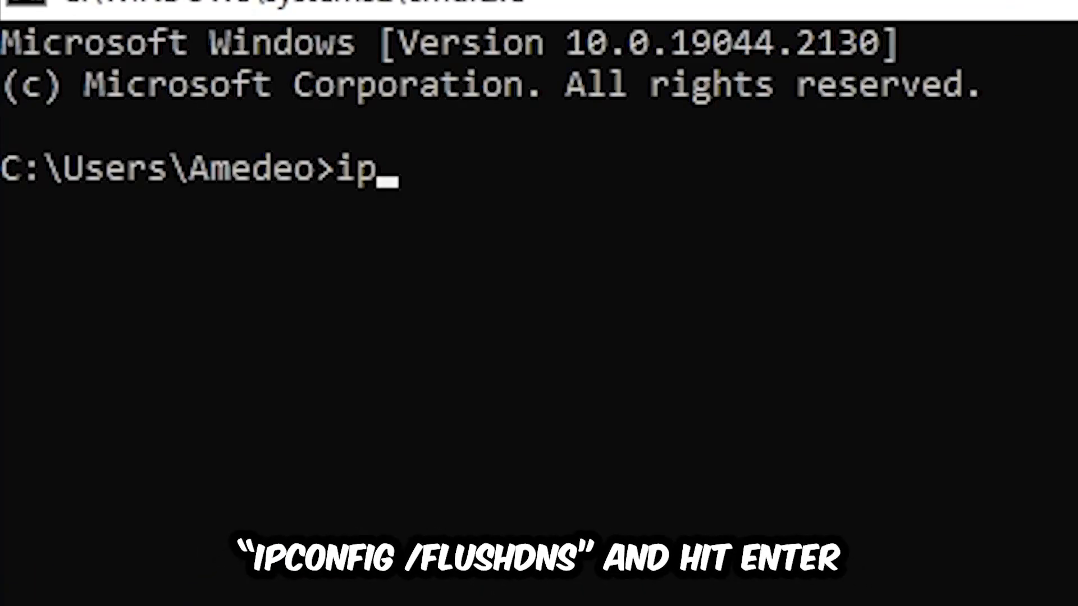
pyautogui.write('config ')
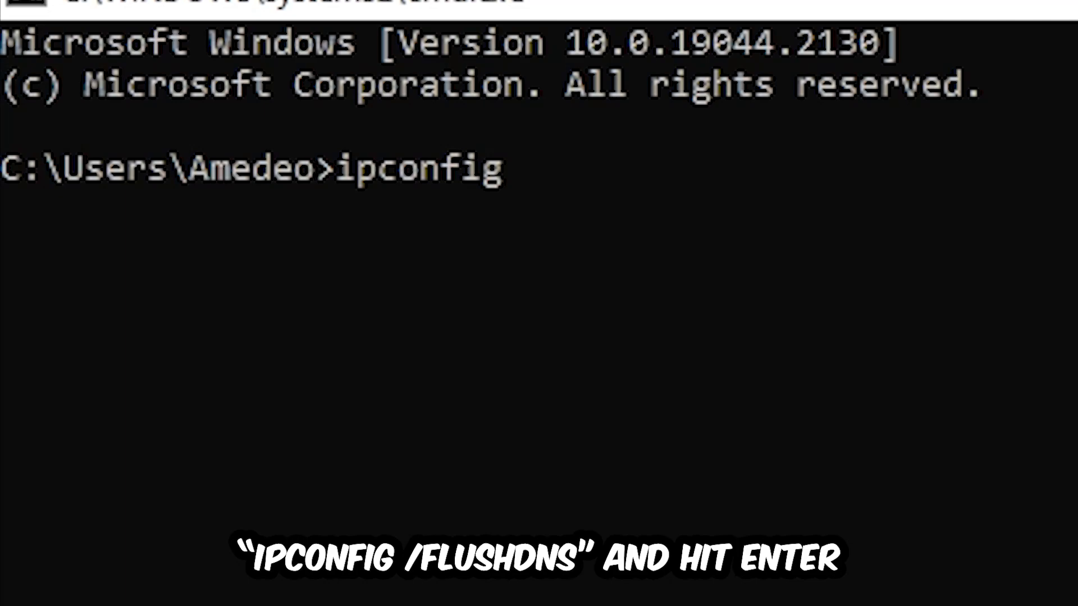
pyautogui.write('/fk')
pyautogui.press('BackSpace')
pyautogui.write('l')
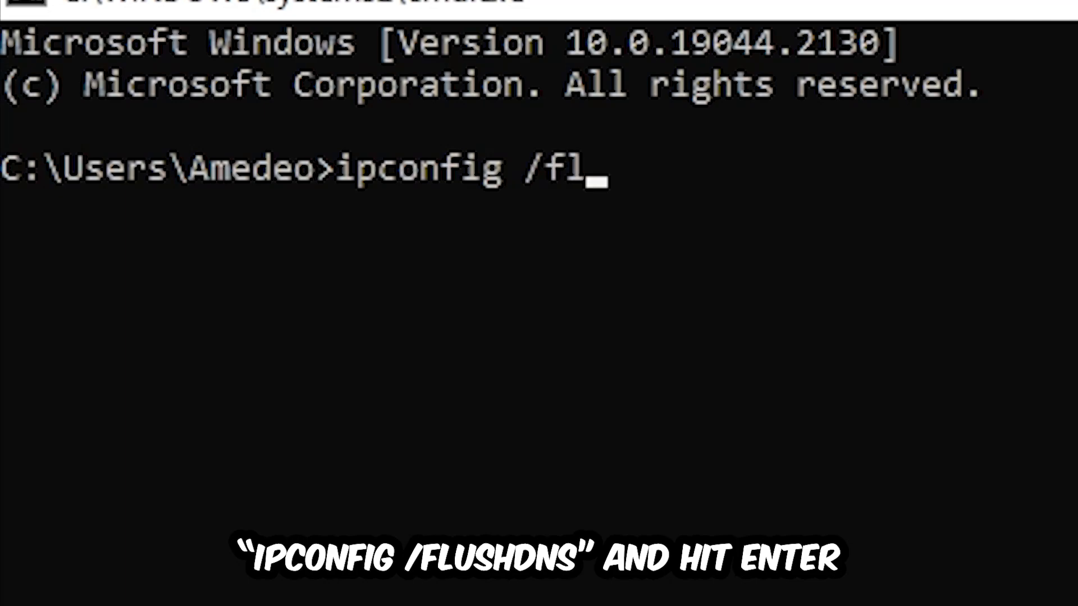
pyautogui.write('ushdns')
pyautogui.press('Return')
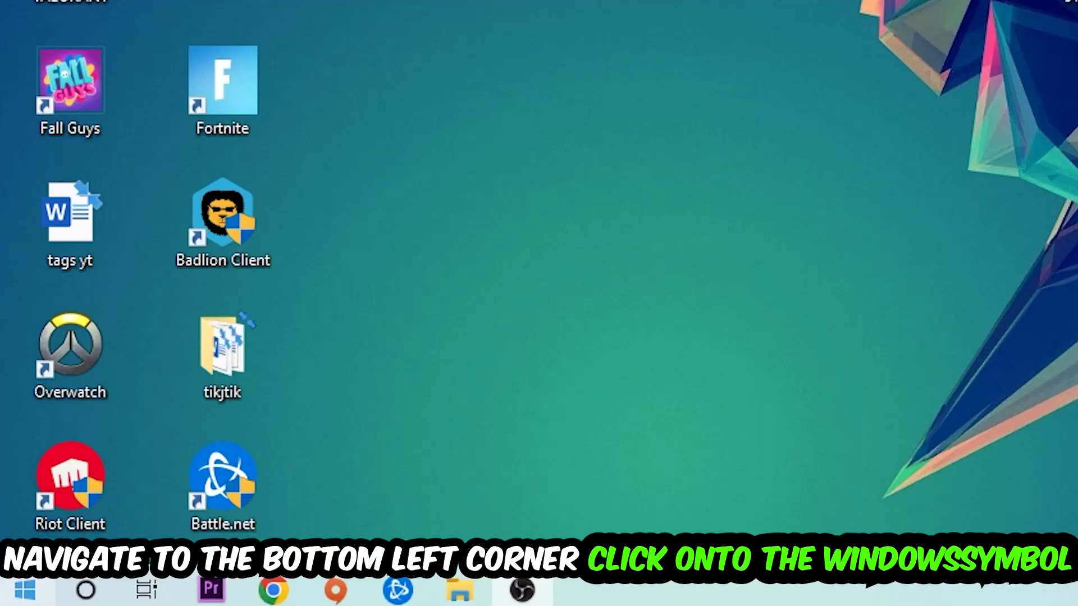
# Open Windows Settings from the Start menu and go to Network & Internet.
pyautogui.click(13, 594)
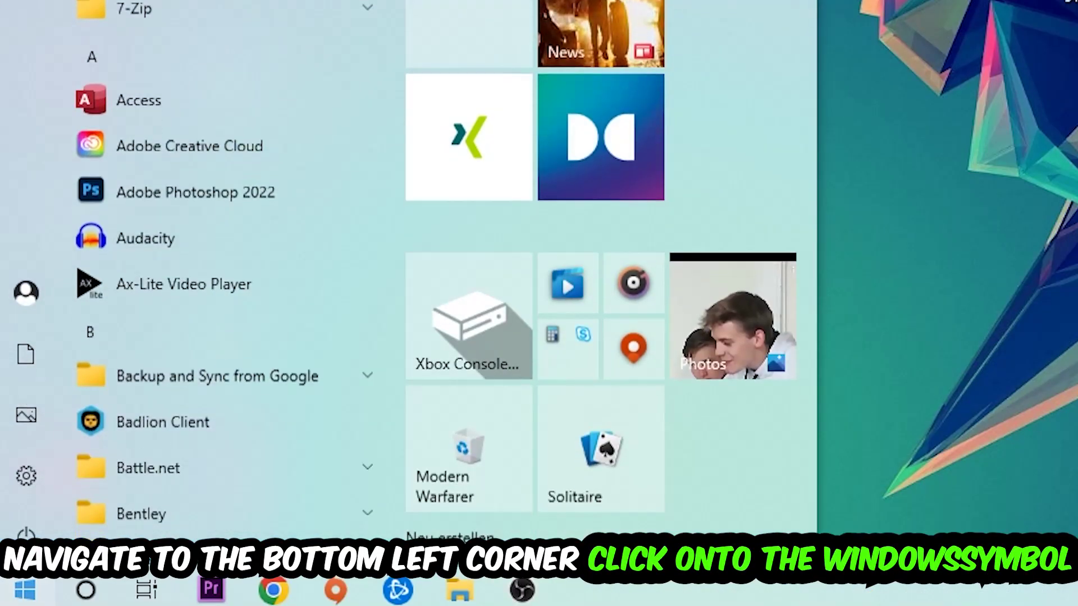
pyautogui.click(25, 477)
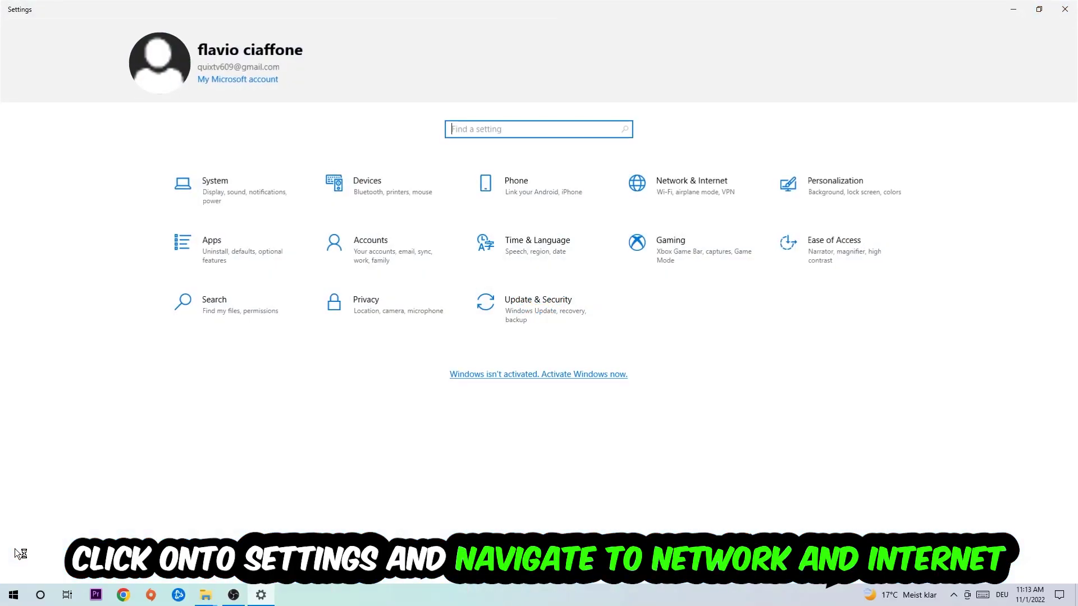
pyautogui.click(710, 183)
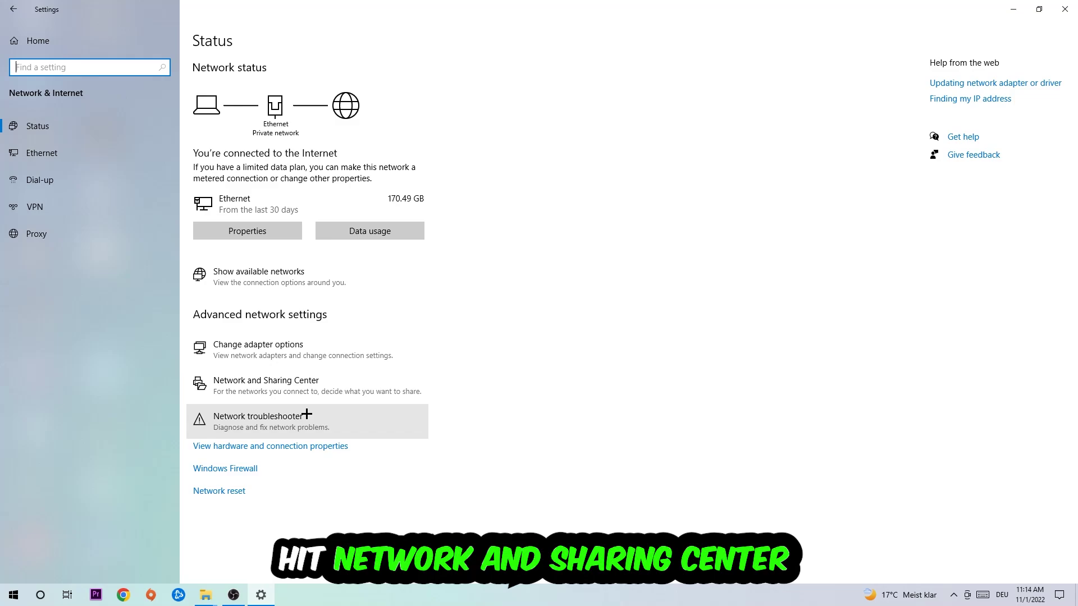
# Open Network and Sharing Center from Advanced network settings.
pyautogui.click(328, 385)
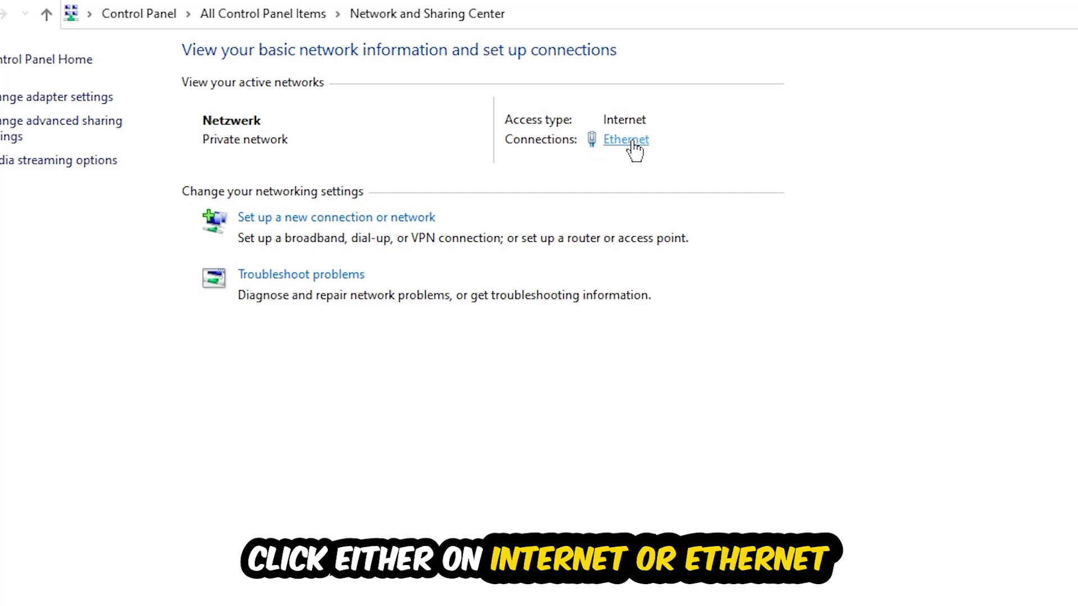
# Open the Ethernet Status dialog and then its Properties.
pyautogui.click(631, 142)
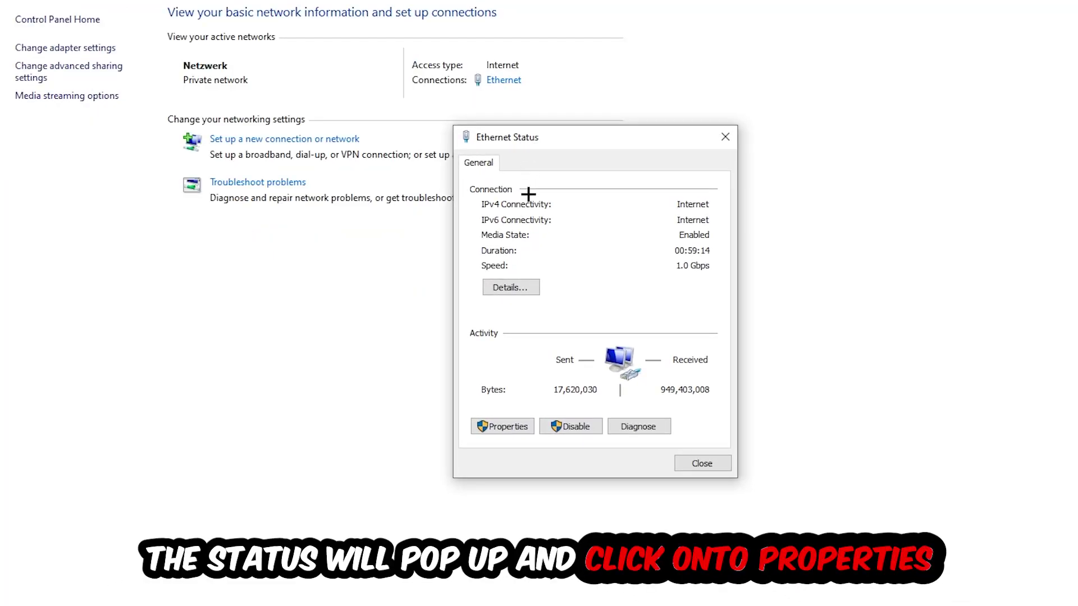
pyautogui.click(502, 426)
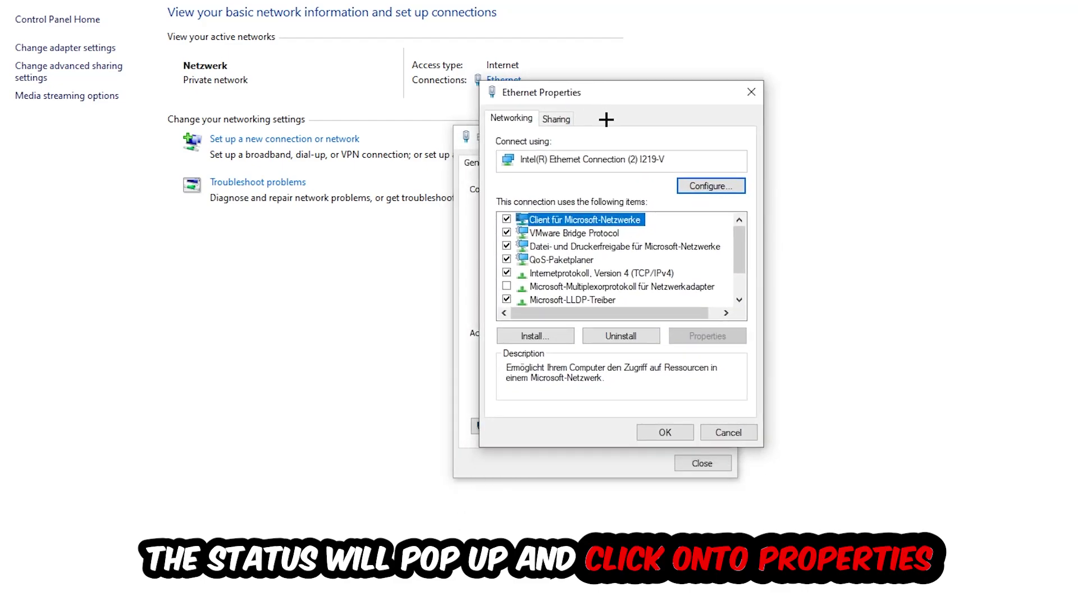
# Set Ethernet IPv4 to use manually entered Google DNS servers, then confirm and close the dialogs.
pyautogui.doubleClick(575, 272)
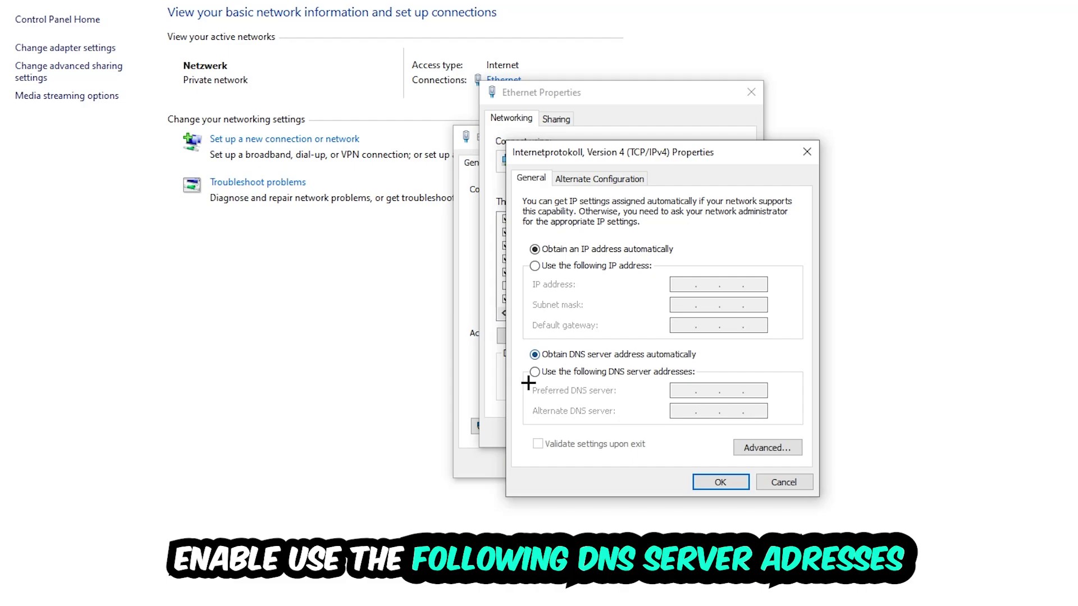
pyautogui.click(553, 373)
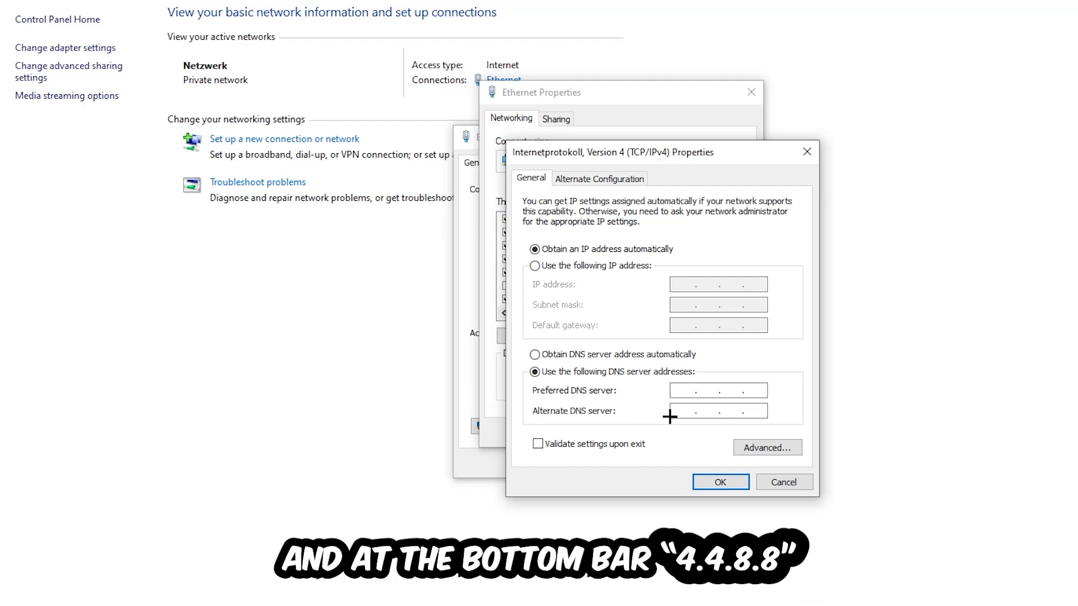
pyautogui.click(720, 481)
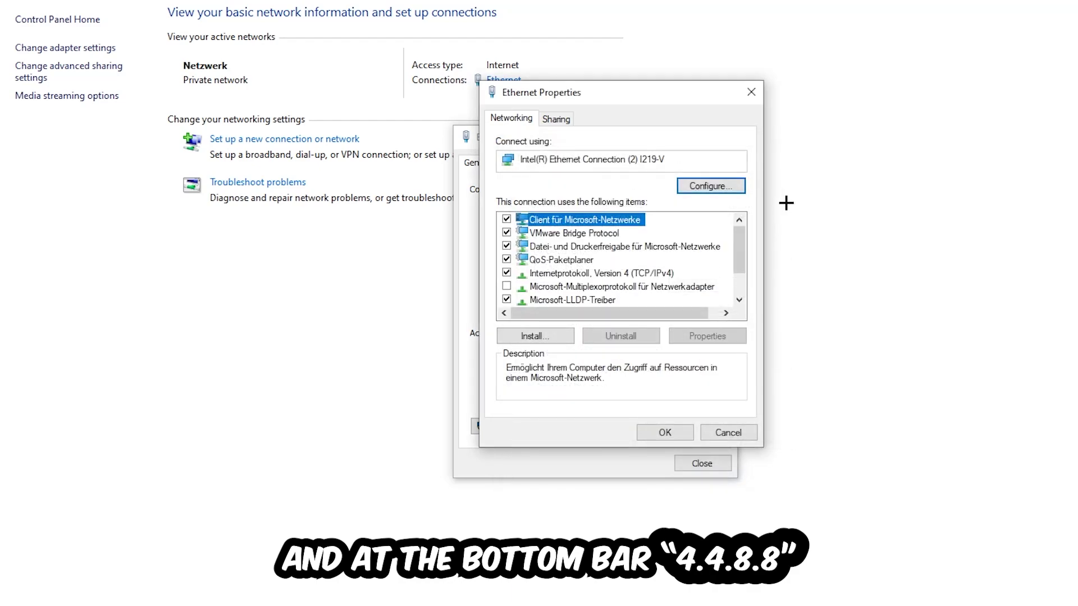
pyautogui.click(752, 92)
pyautogui.click(725, 136)
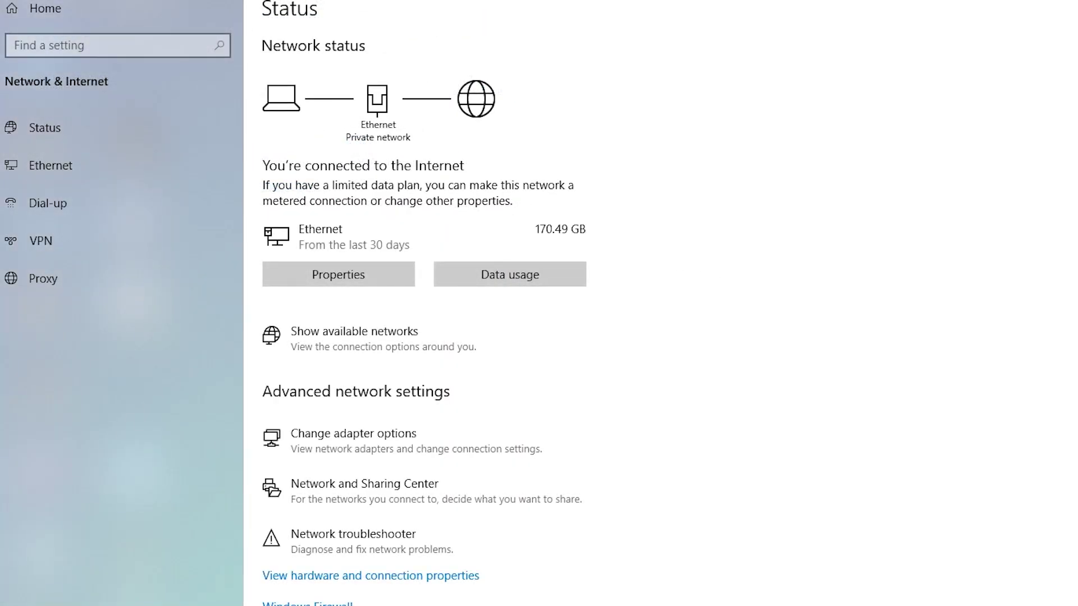